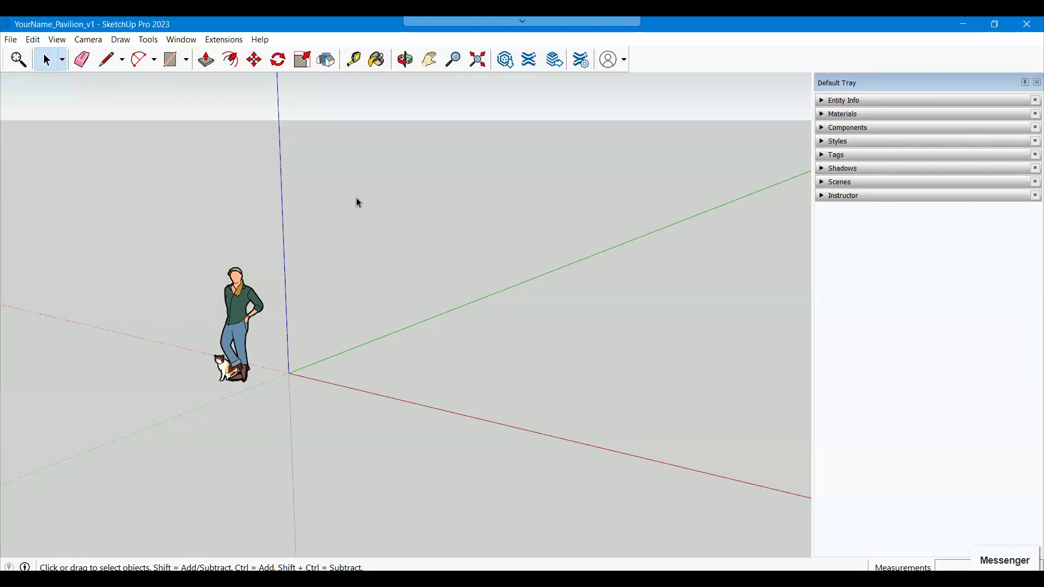
Delete the default person figure and zoom out slightly.
left_click(242, 335)
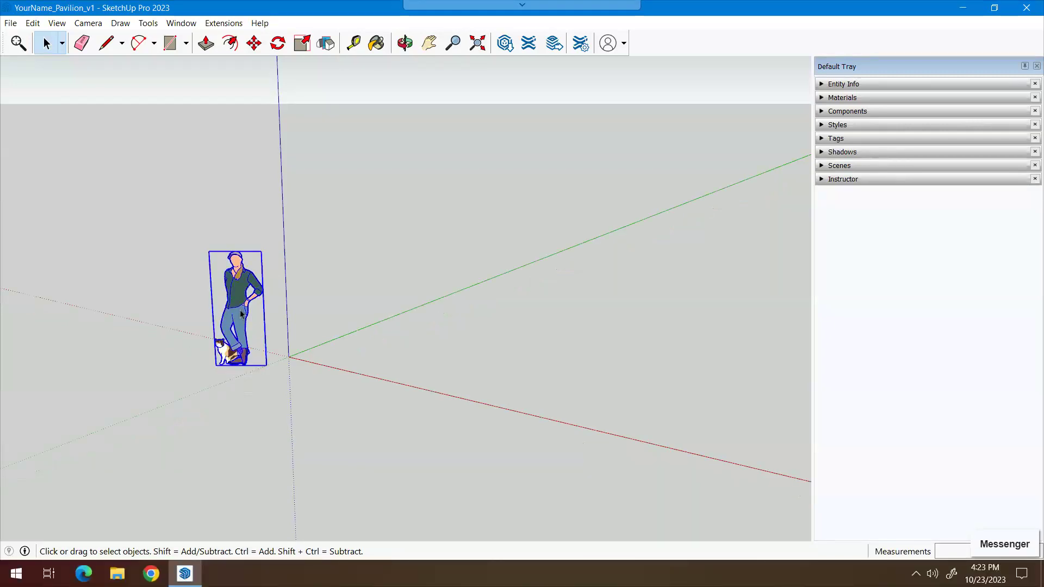
key("Delete")
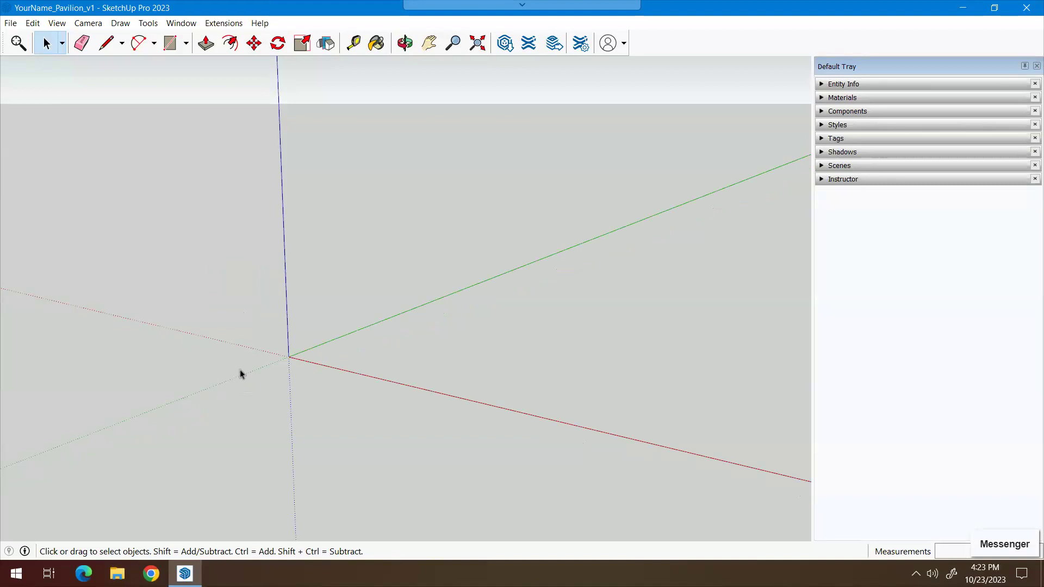
scroll(245, 368, "down", 1)
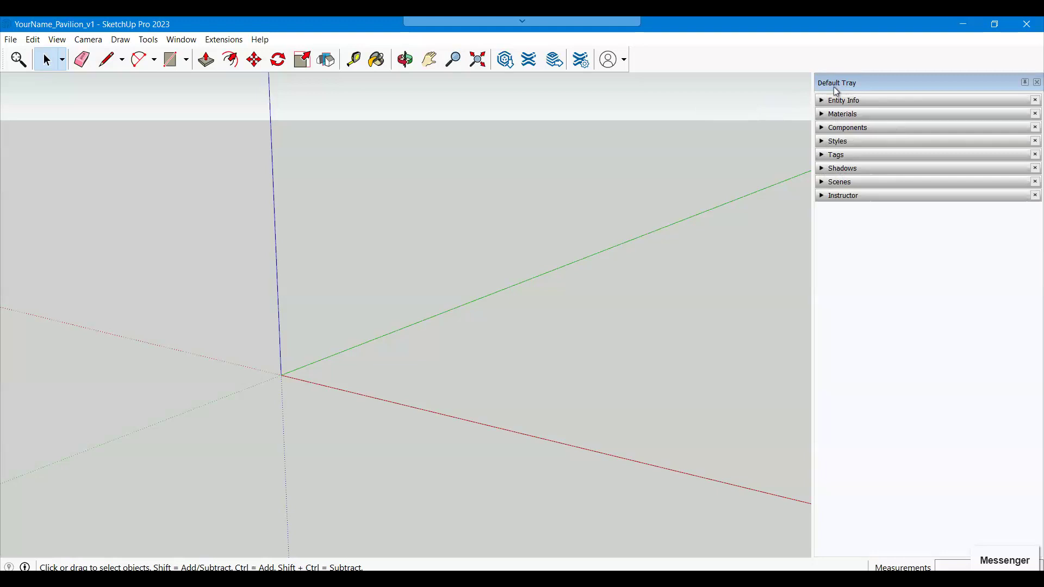
Expand the Tags panel in the Default Tray and drag its divider down to enlarge it.
left_click(824, 158)
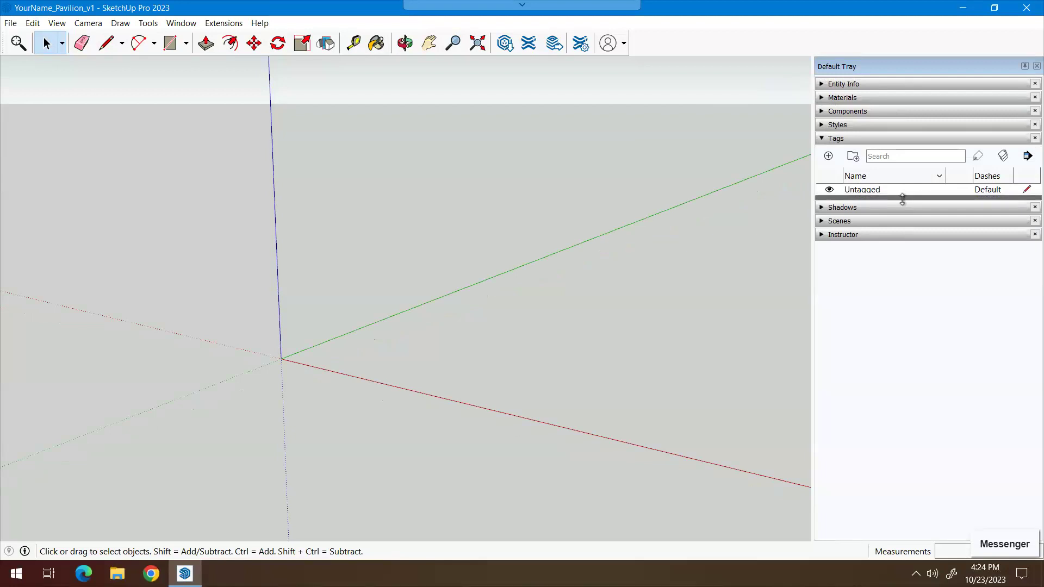
left_click_drag(903, 197, 901, 287)
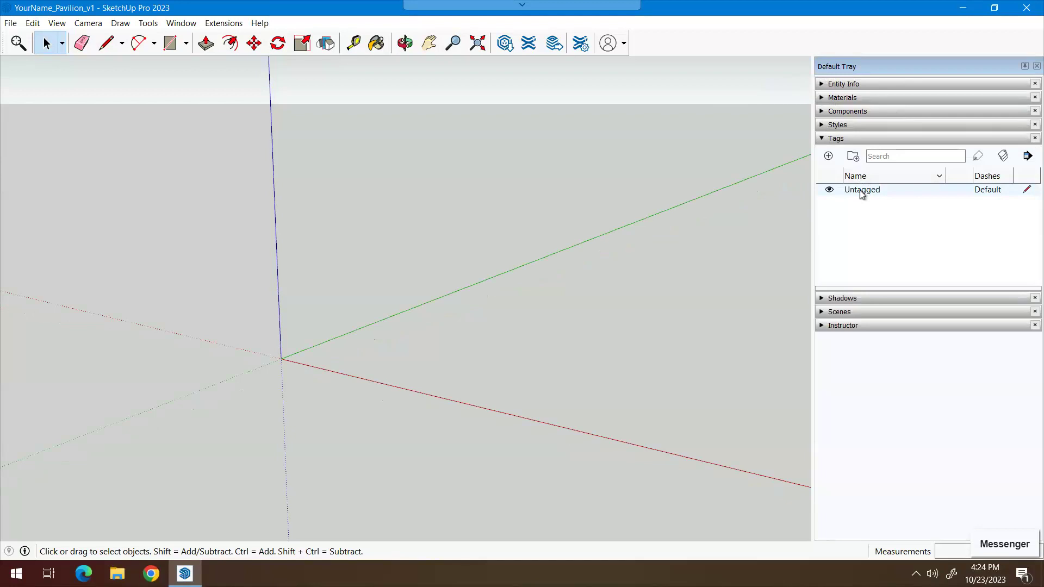
Create the tags Wall, Roof and Base in the Tags panel.
left_click(829, 157)
type("Wall")
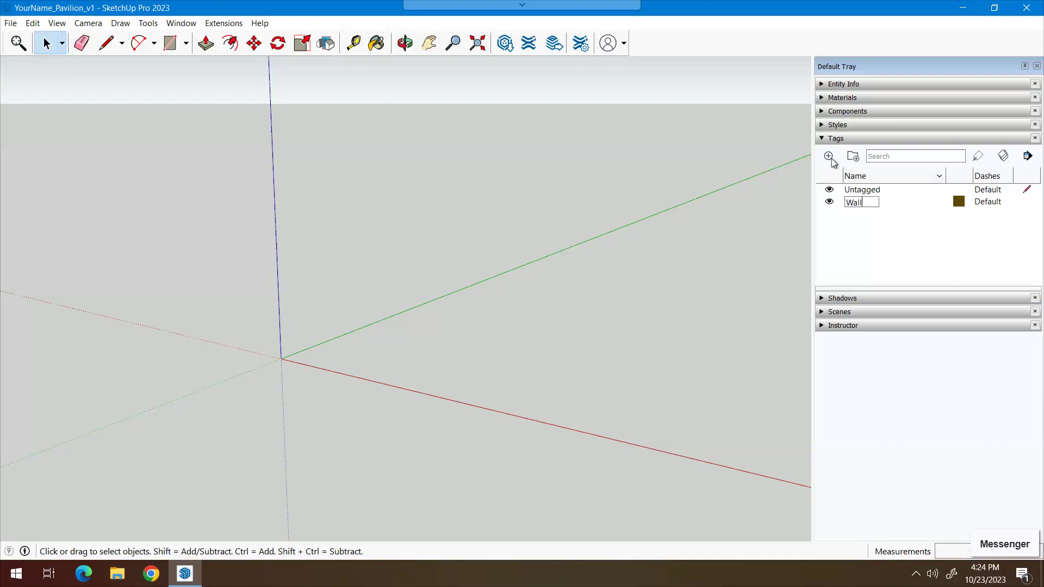
left_click(829, 157)
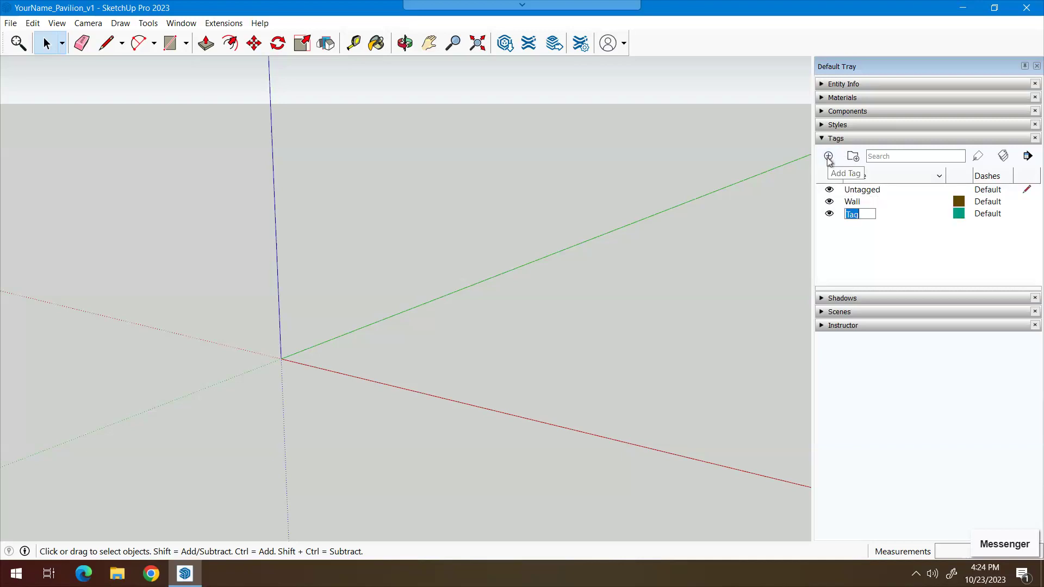
type("Roof")
left_click(829, 157)
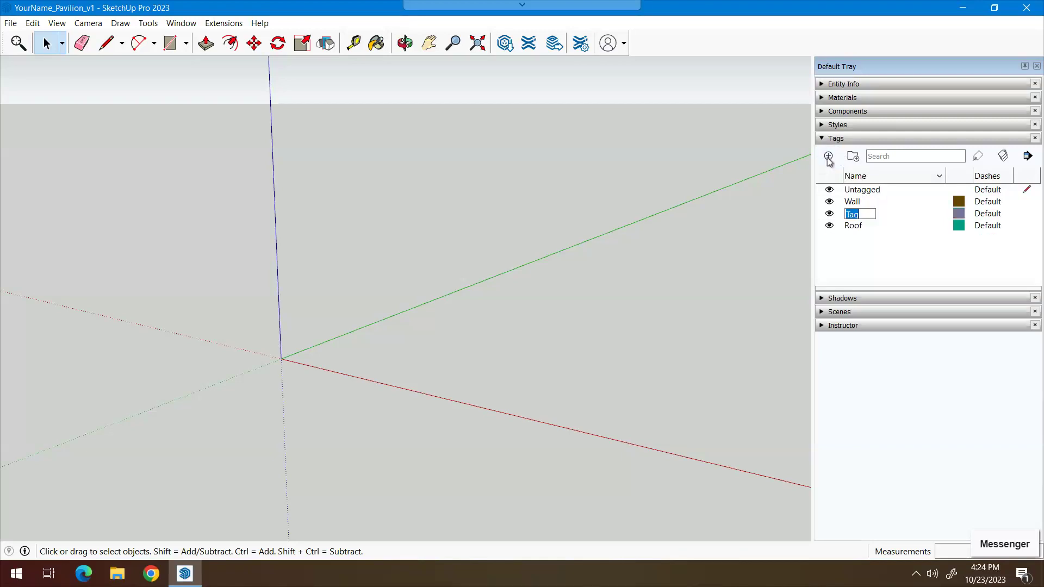
type("Base")
left_click(870, 253)
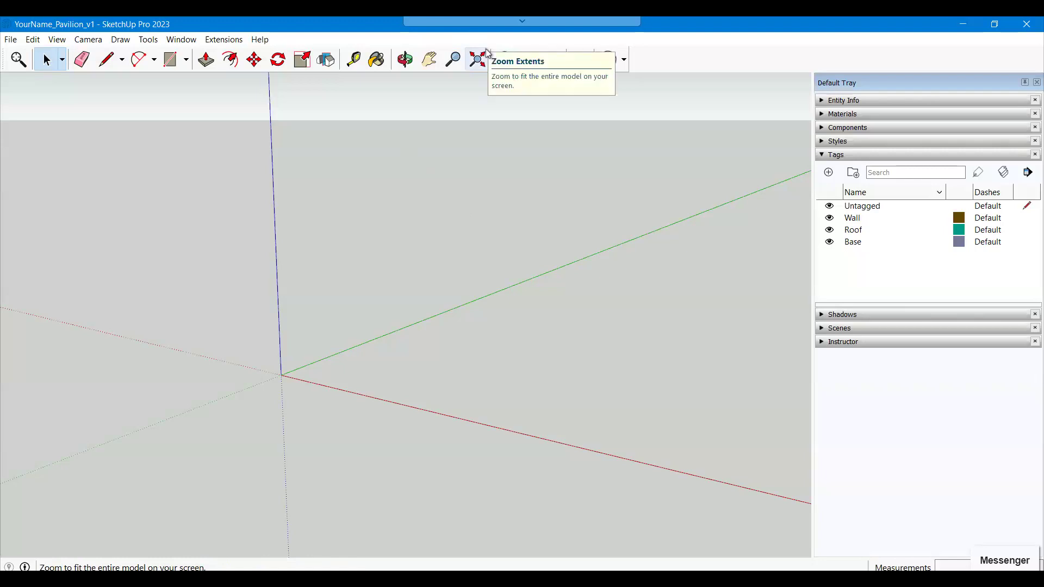
Draw a rectangle from the origin with dimensions 200',200'.
left_click(186, 61)
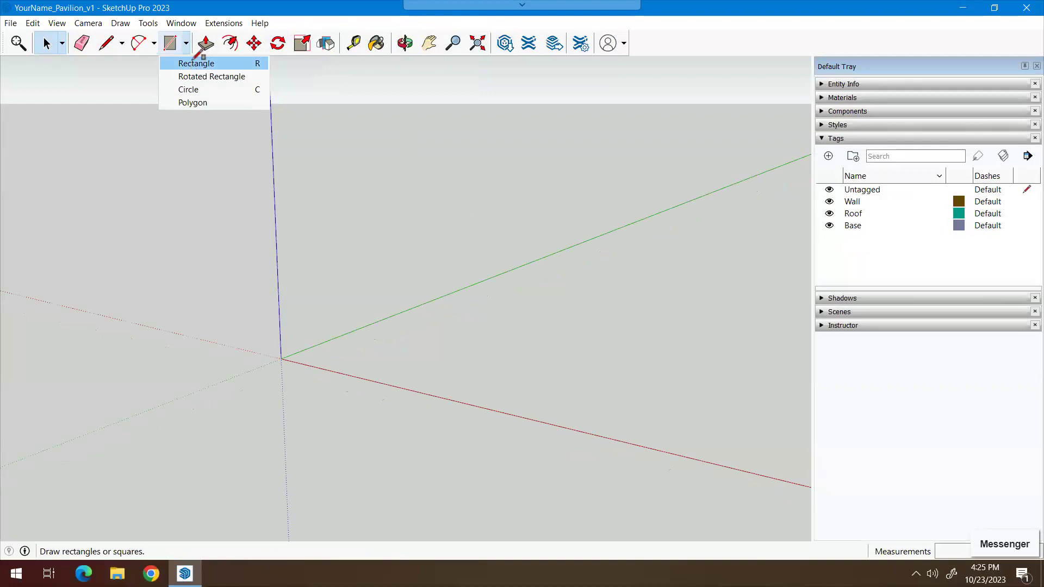
left_click(196, 62)
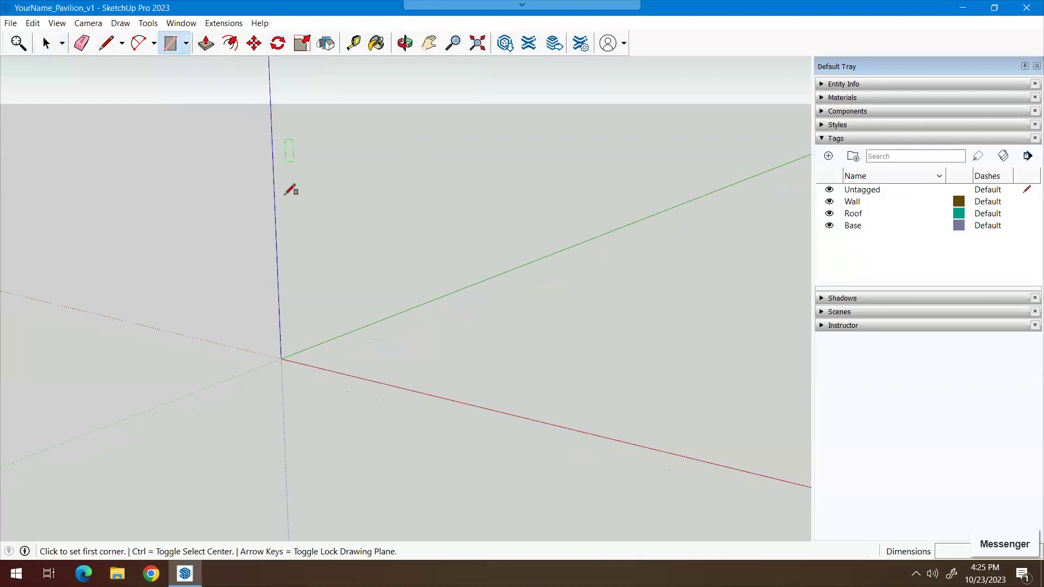
left_click(281, 358)
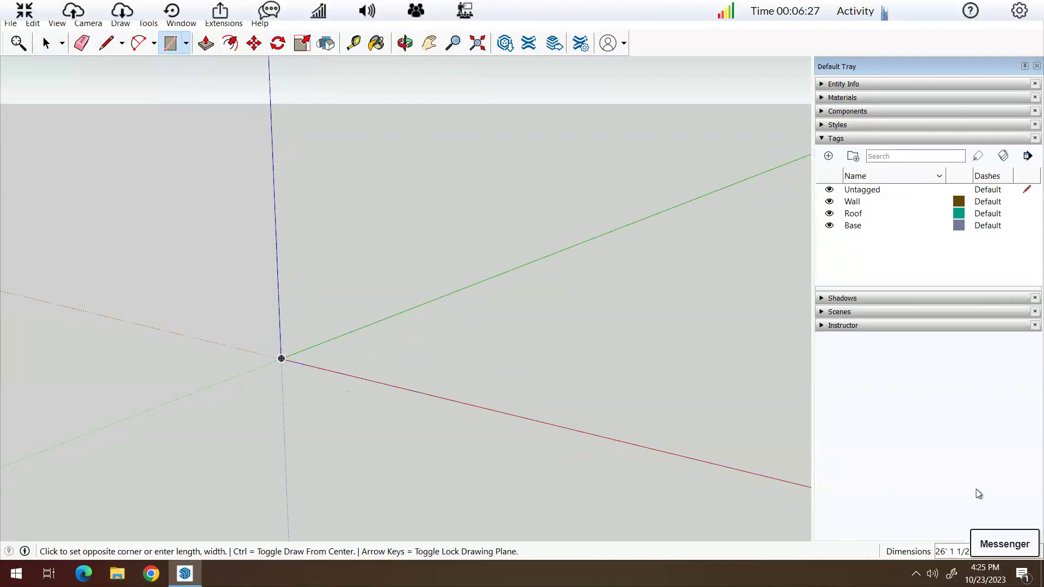
left_click(1011, 544)
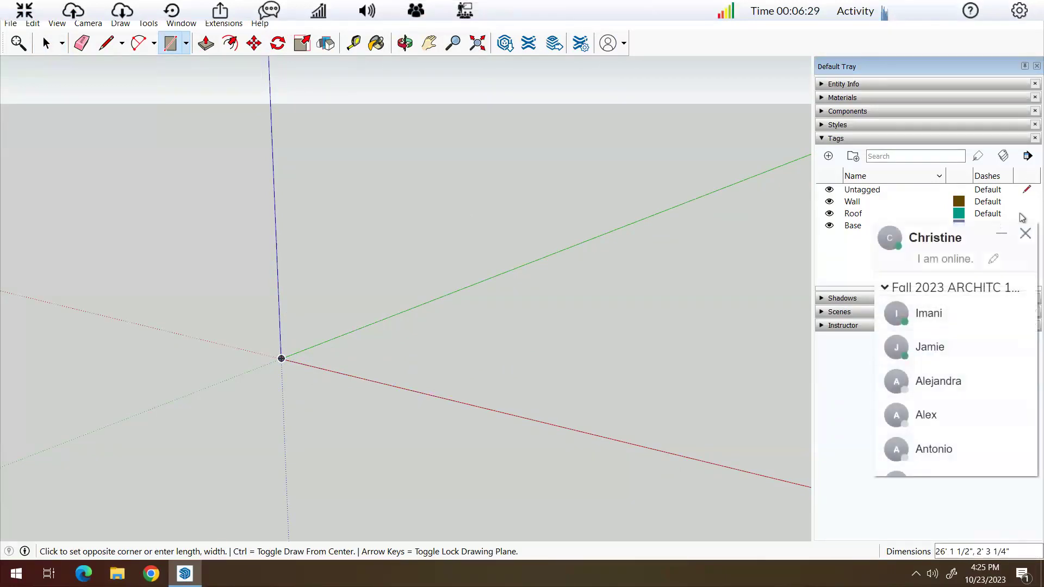
left_click(1026, 236)
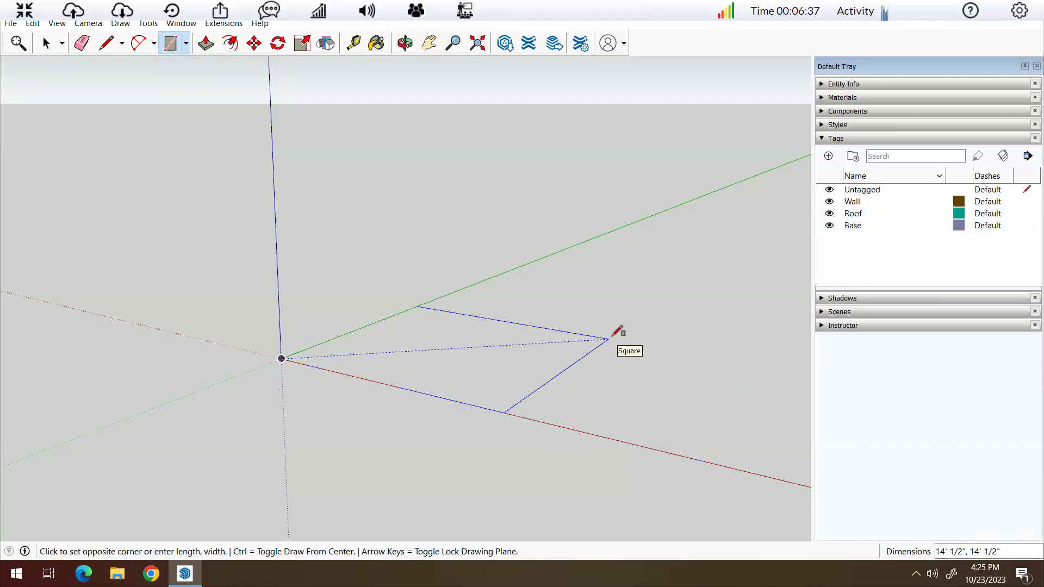
type("200")
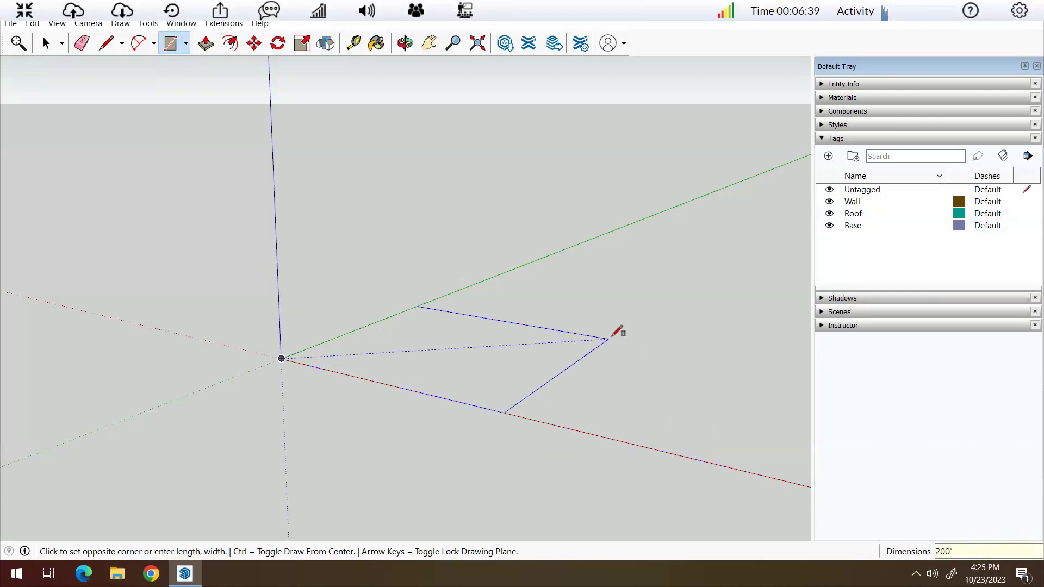
type("',200'")
key("Return")
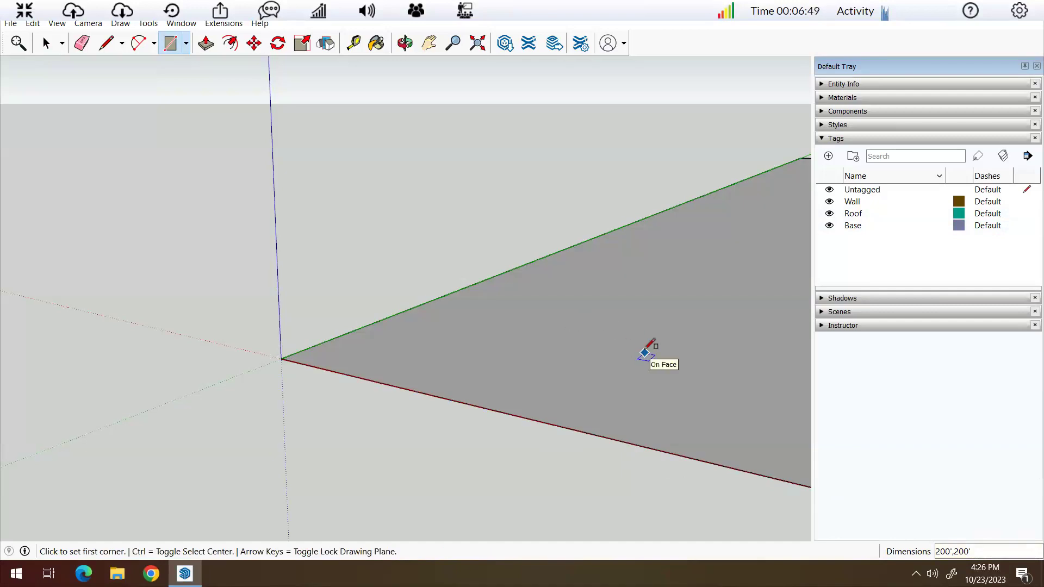
Select the 200' square face and its edges with Invert Selection, then orbit to view from above.
scroll(478, 251, "down", 4)
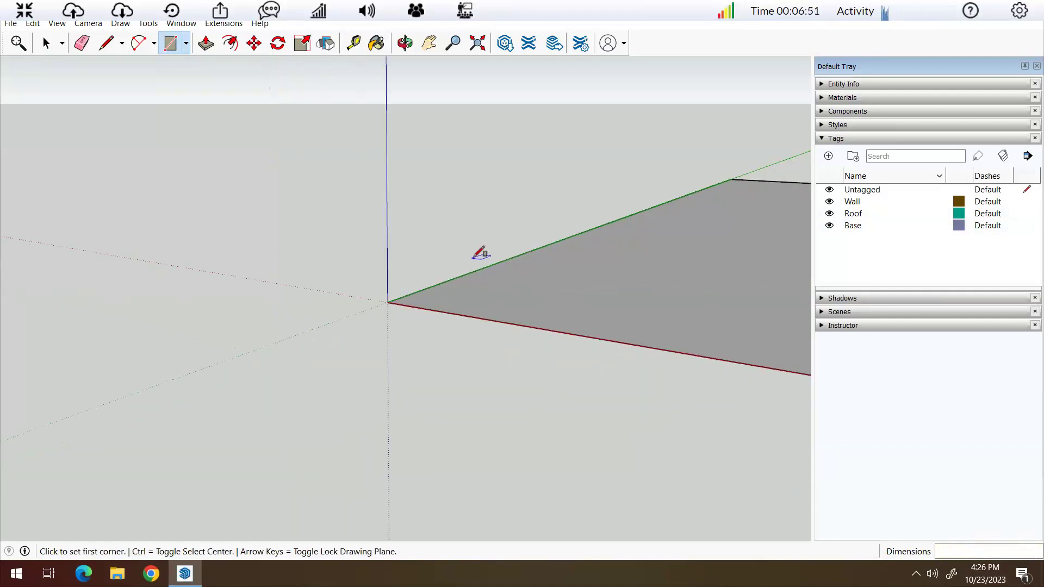
scroll(495, 277, "down", 1)
scroll(485, 354, "down", 2)
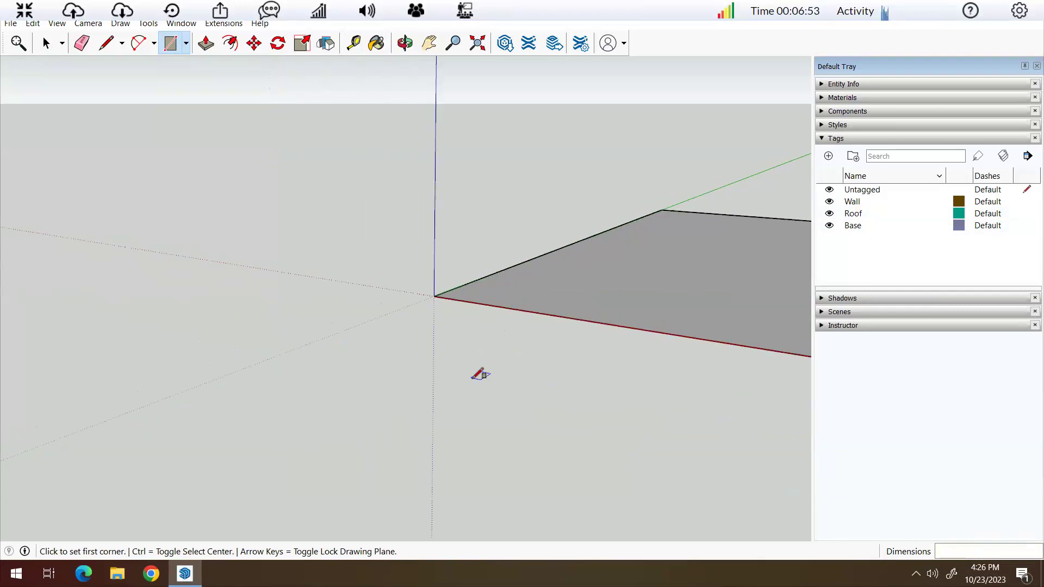
right_click(497, 401)
left_click(522, 414)
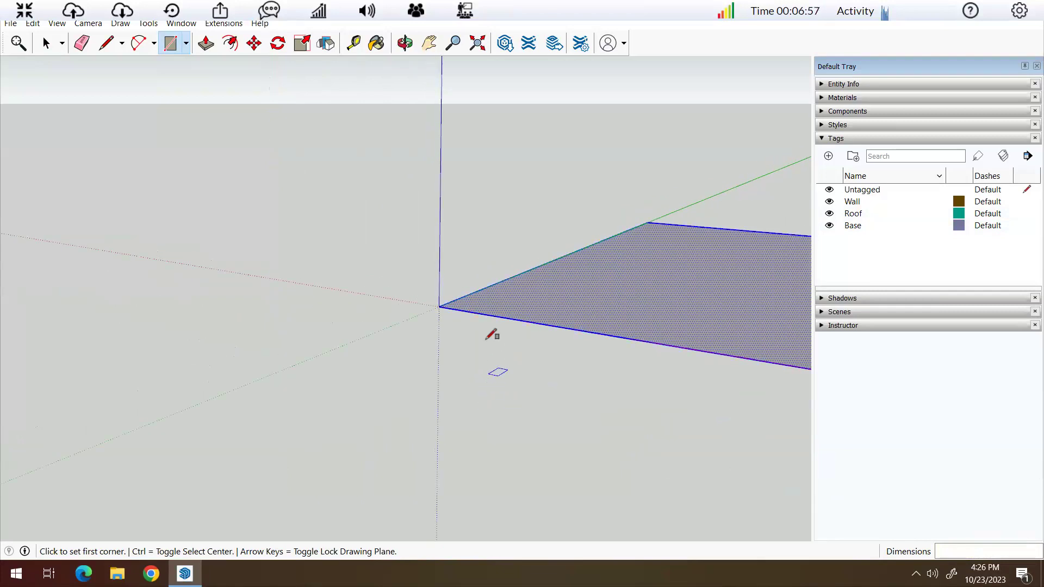
scroll(490, 334, "down", 4)
scroll(489, 334, "down", 1)
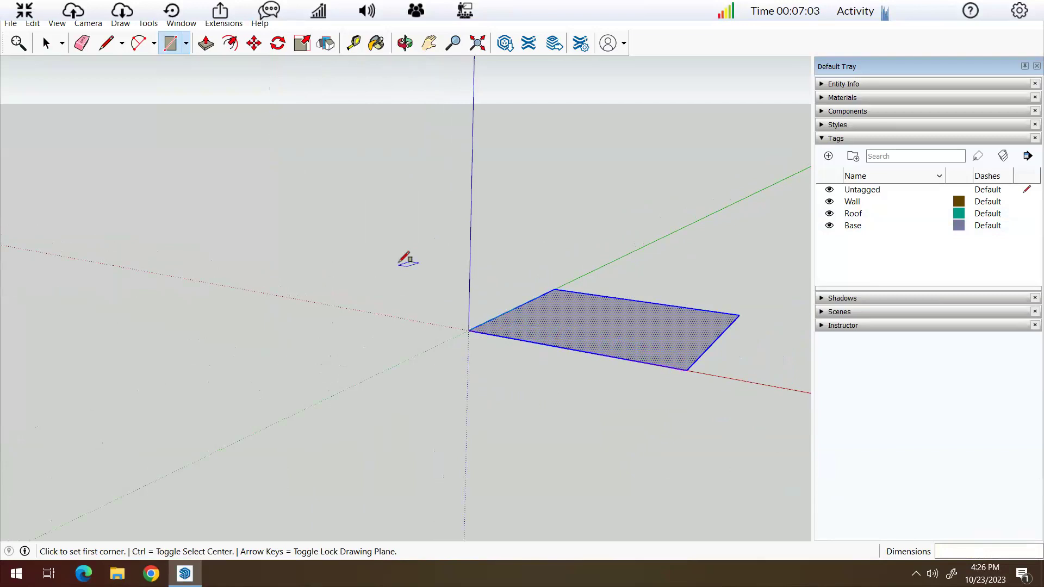
key("o")
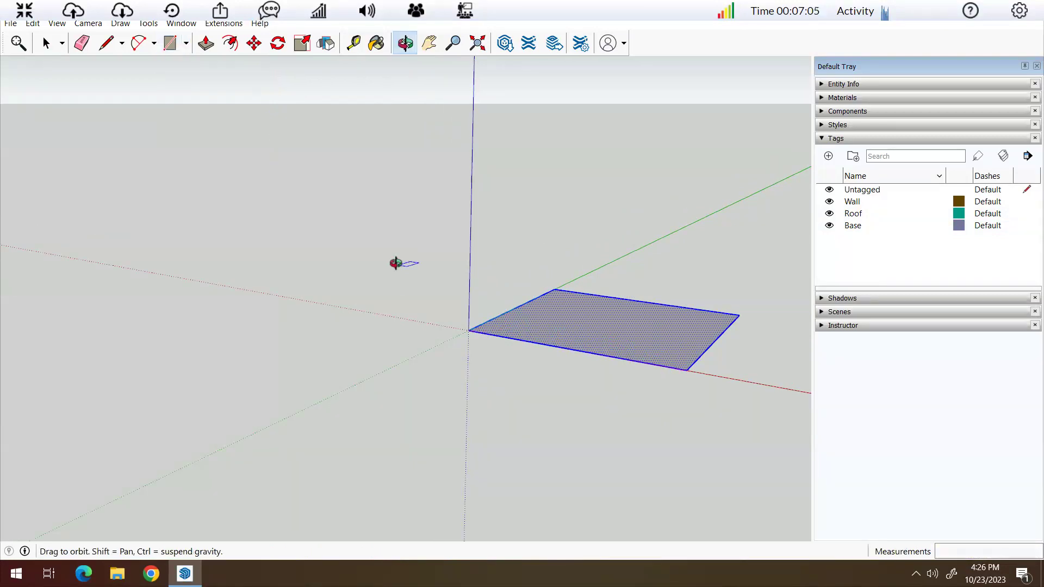
key("space")
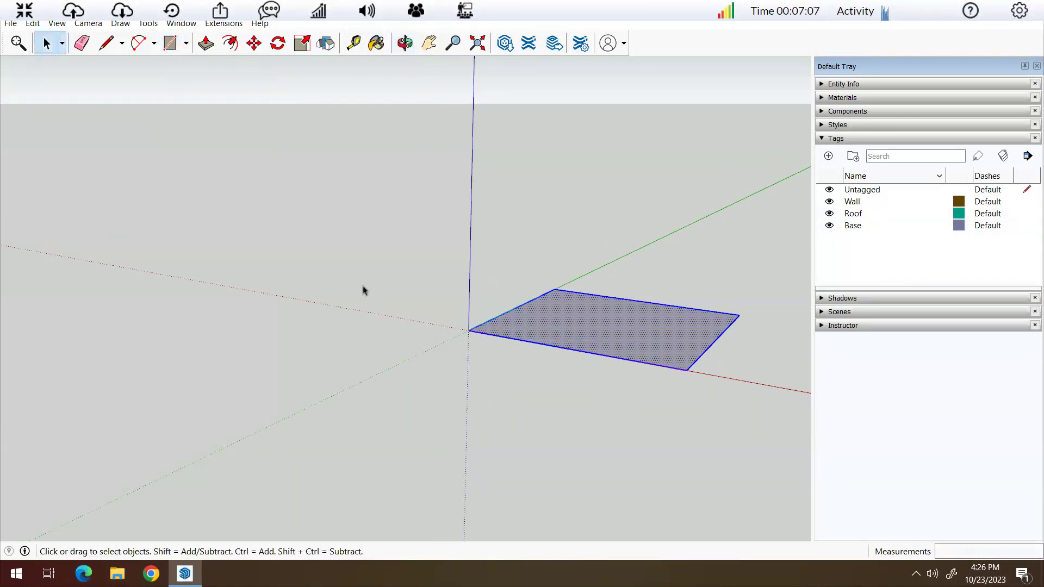
key("o")
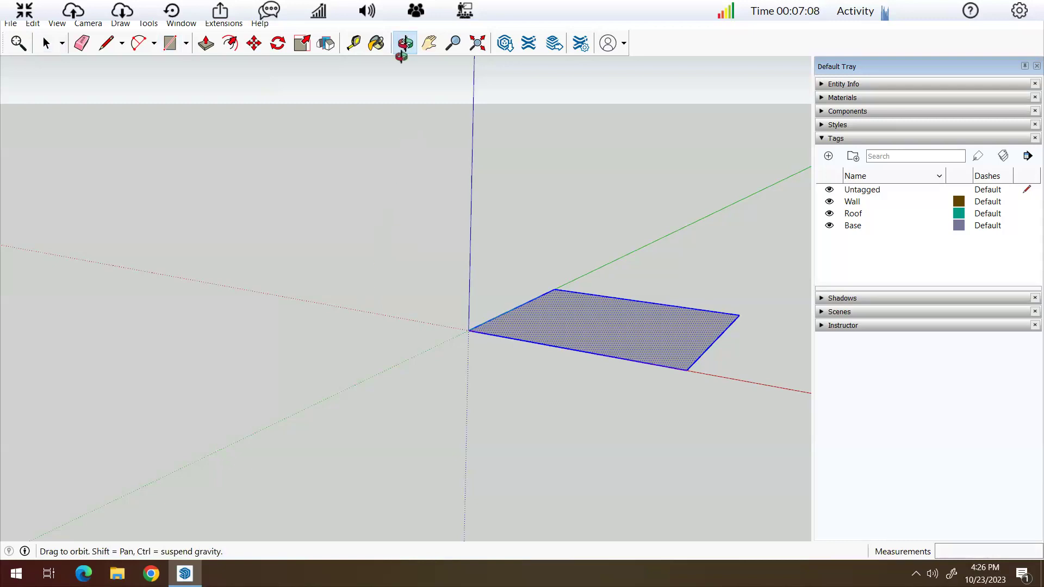
left_click_drag(434, 259, 383, 367)
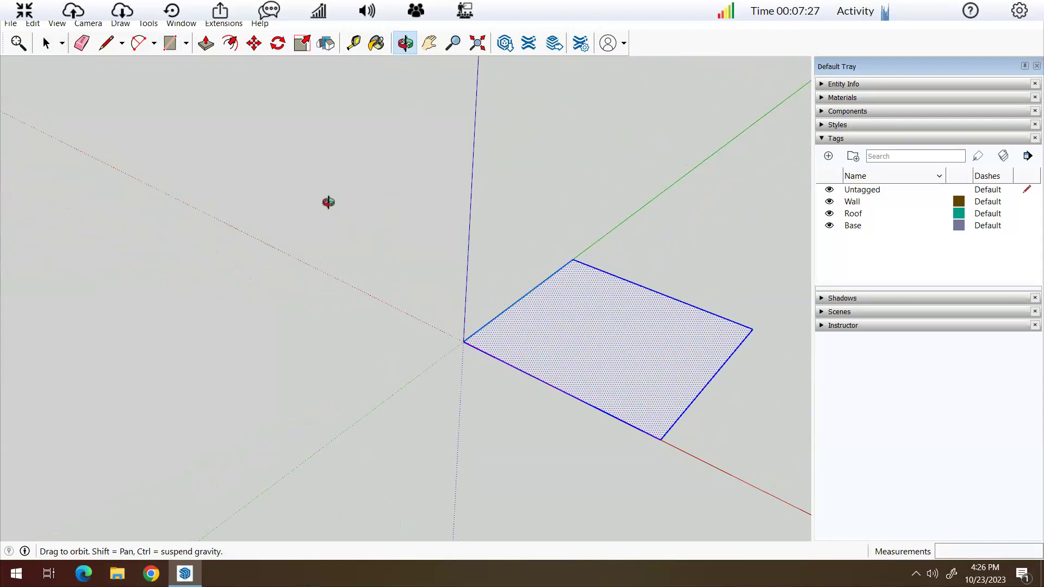
Push/Pull the square face up by 3' to form the slab.
left_click(206, 45)
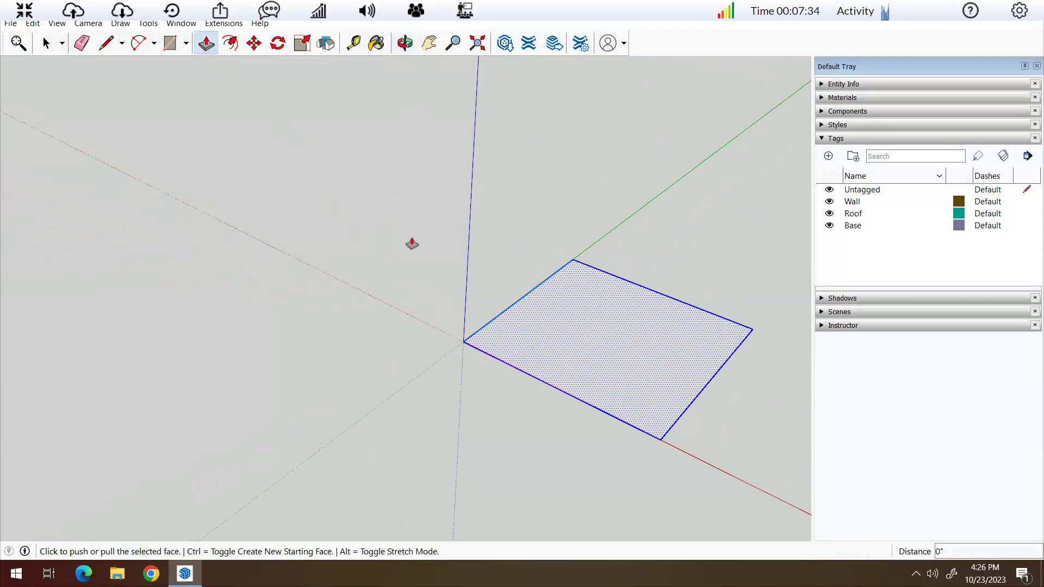
left_click(573, 340)
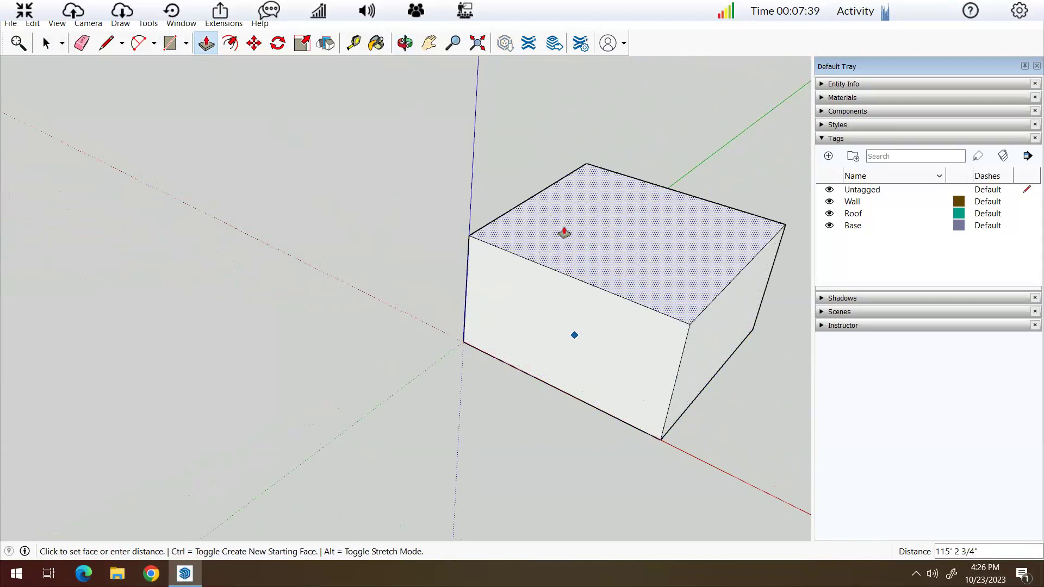
type("3")
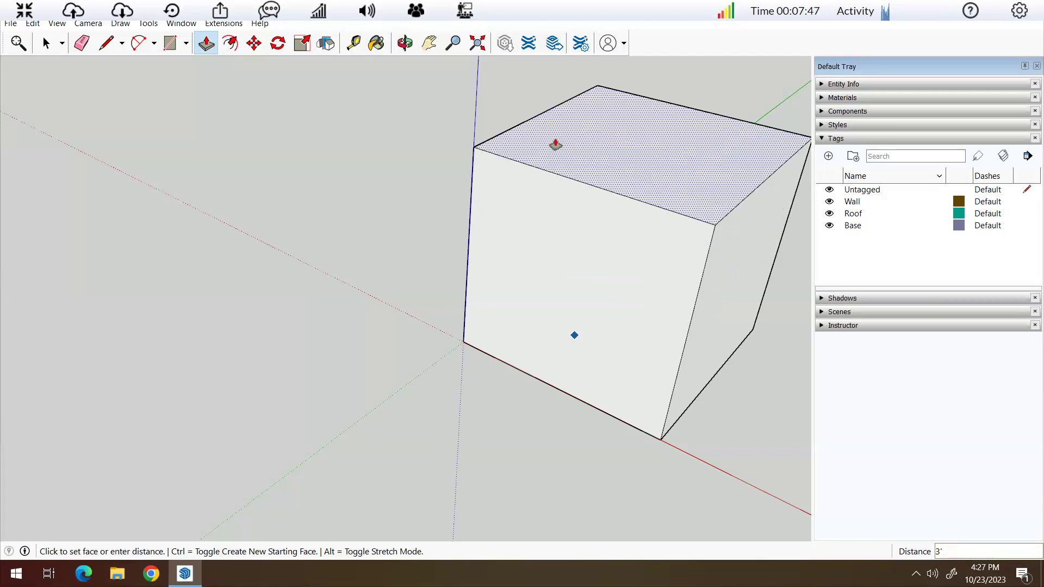
key("ctrl+z")
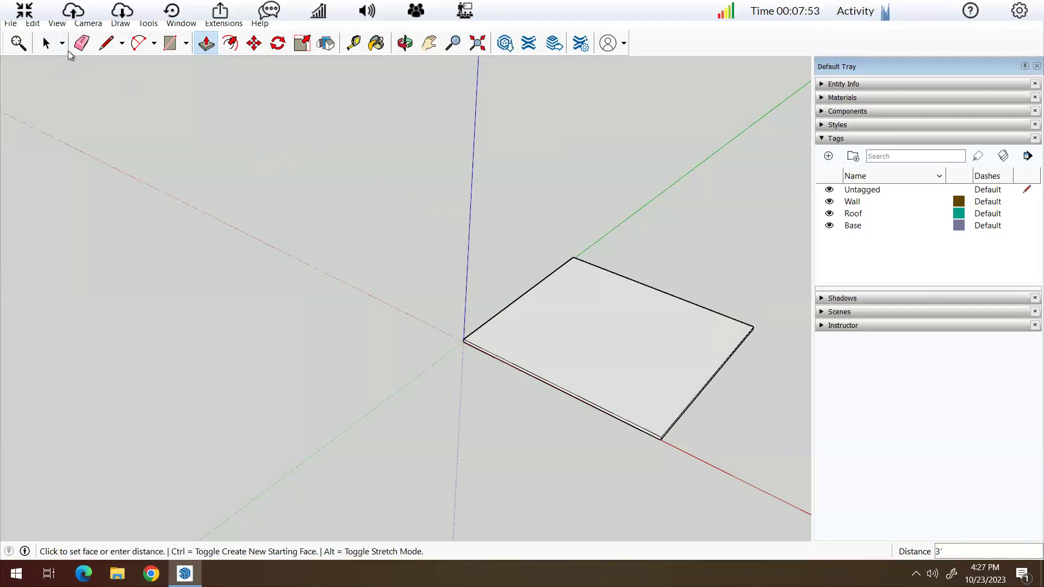
left_click(46, 44)
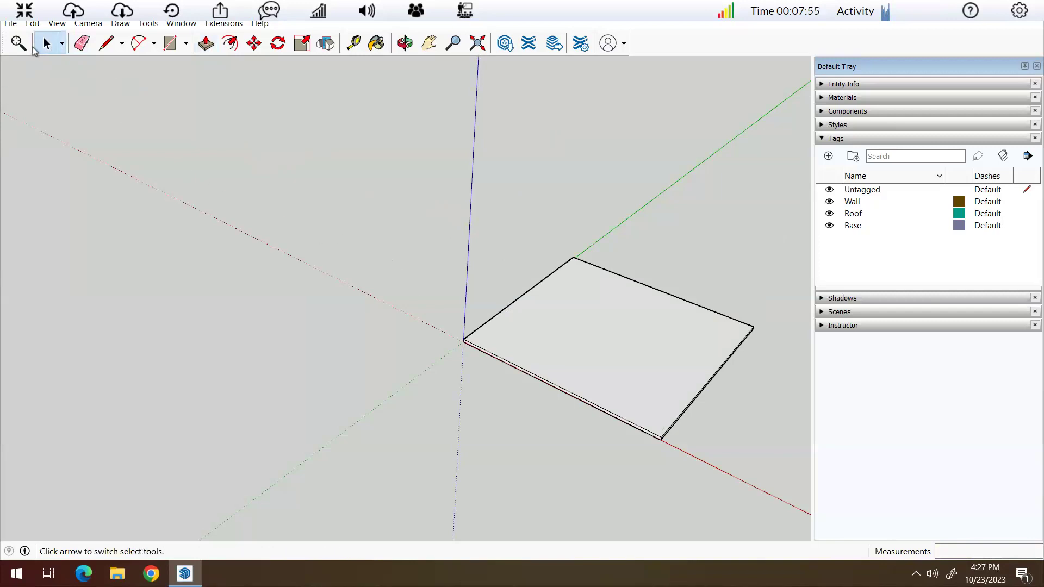
scroll(512, 381, "up", 3)
scroll(514, 365, "up", 5)
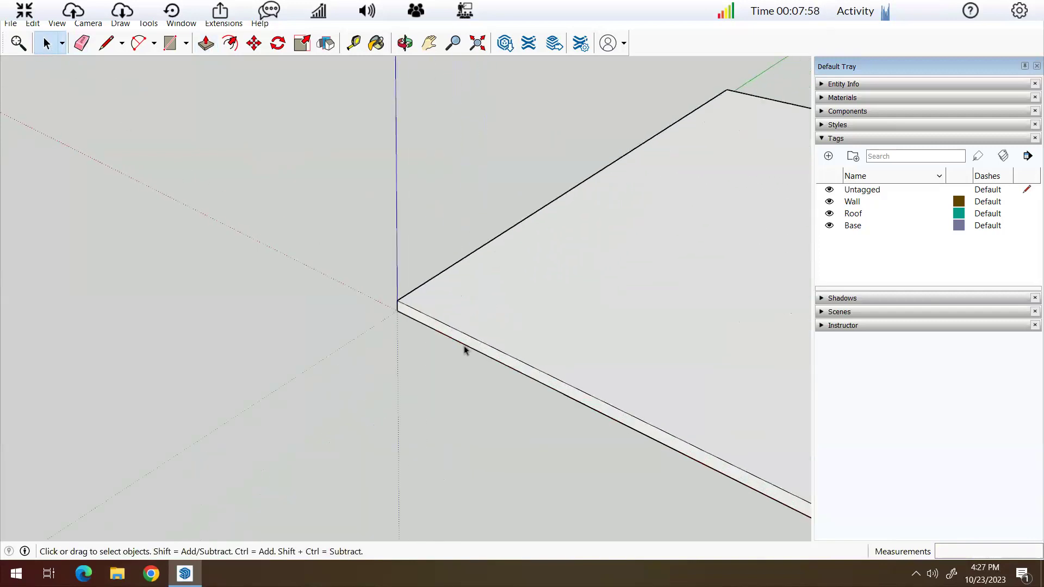
scroll(397, 309, "down", 4)
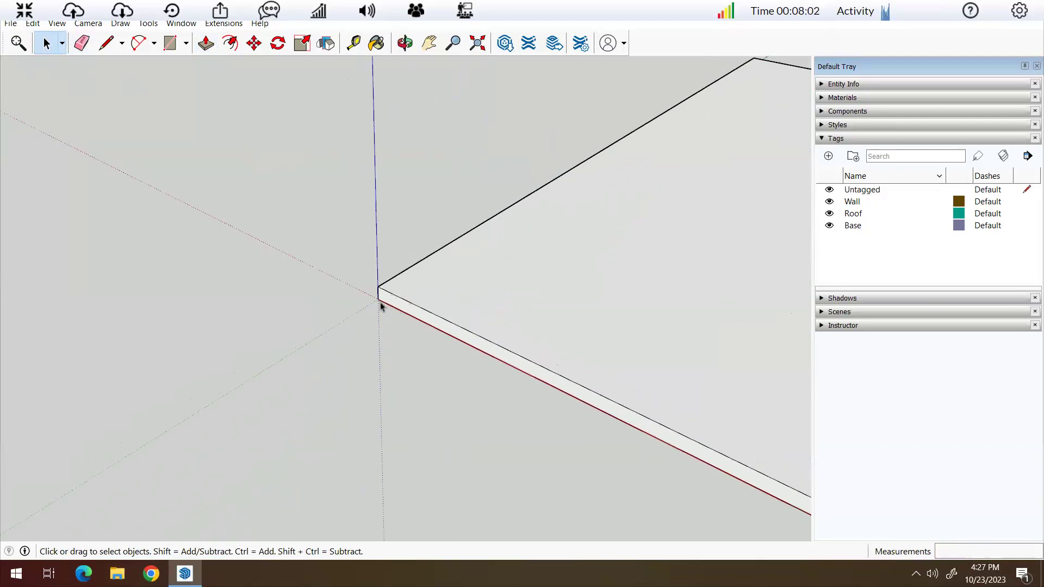
scroll(385, 300, "up", 3)
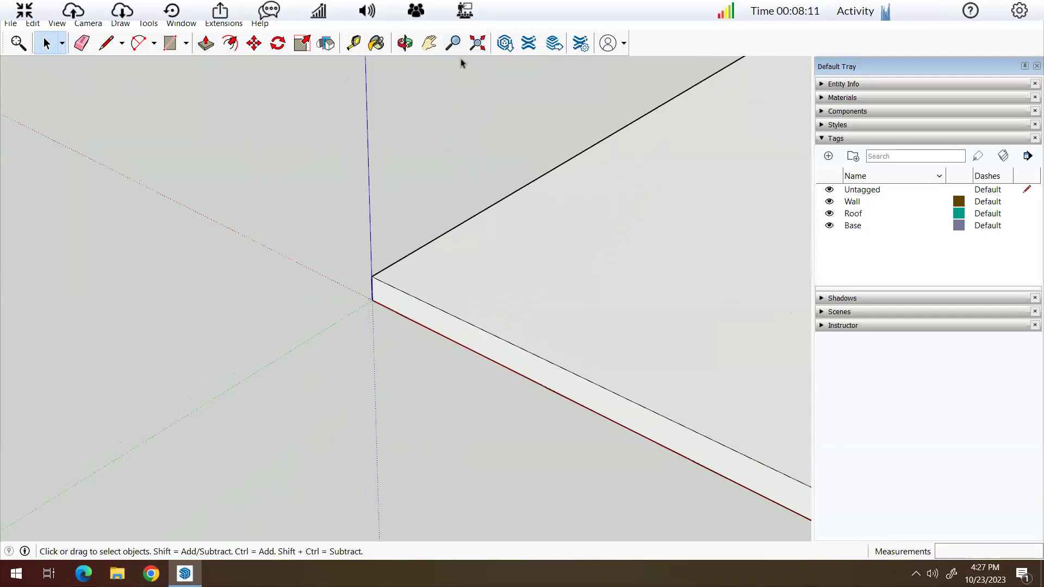
scroll(373, 286, "down", 4)
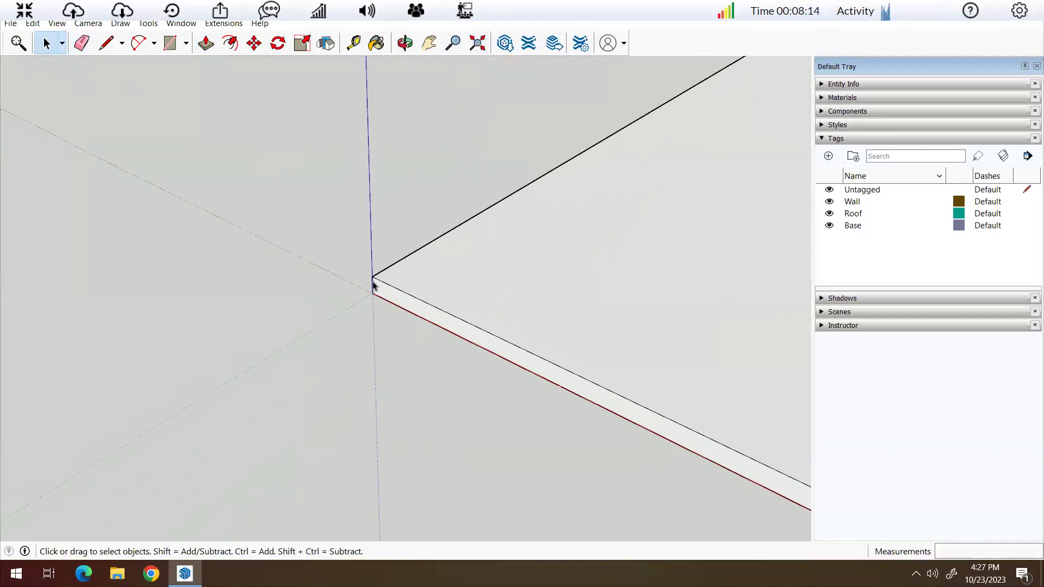
scroll(451, 341, "down", 1)
scroll(479, 359, "down", 2)
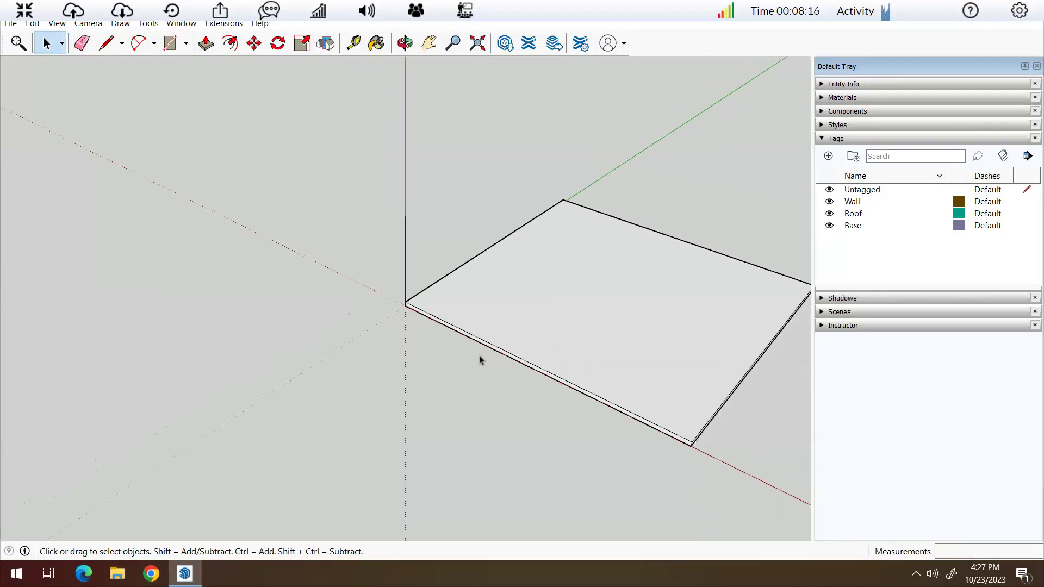
middle_click(501, 338)
left_click(404, 43)
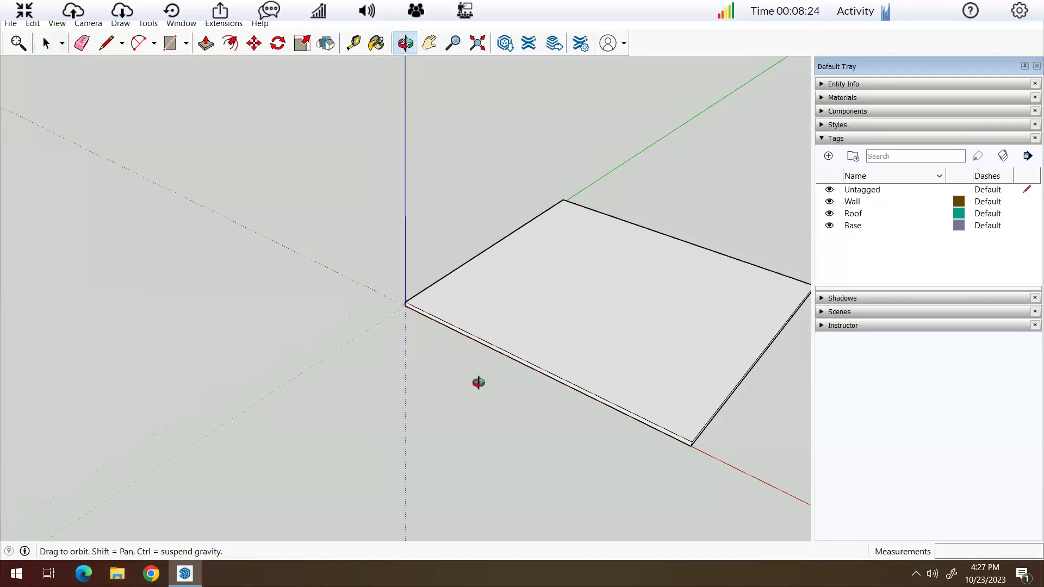
left_click_drag(479, 382, 501, 391)
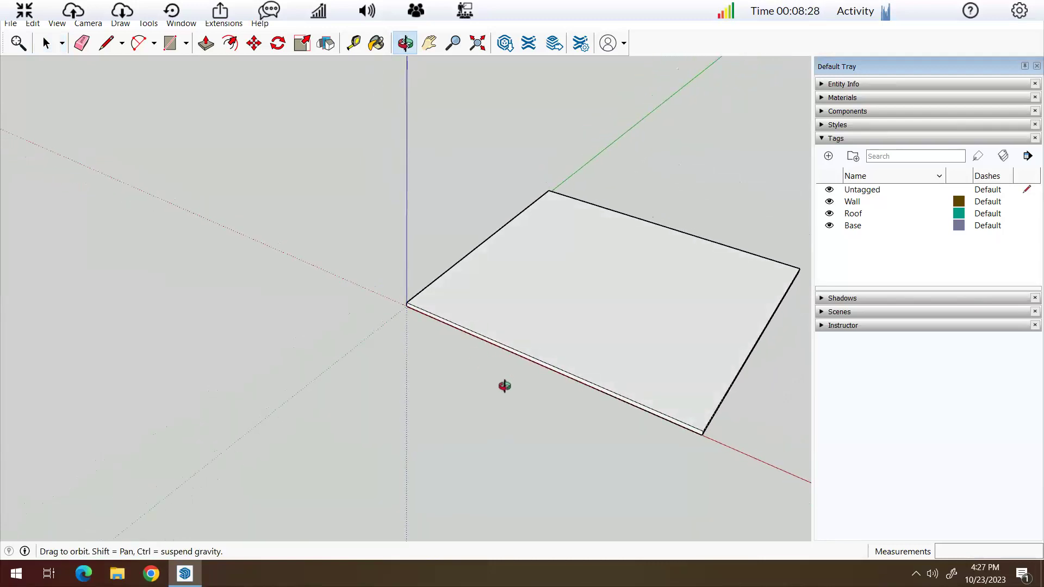
key("space")
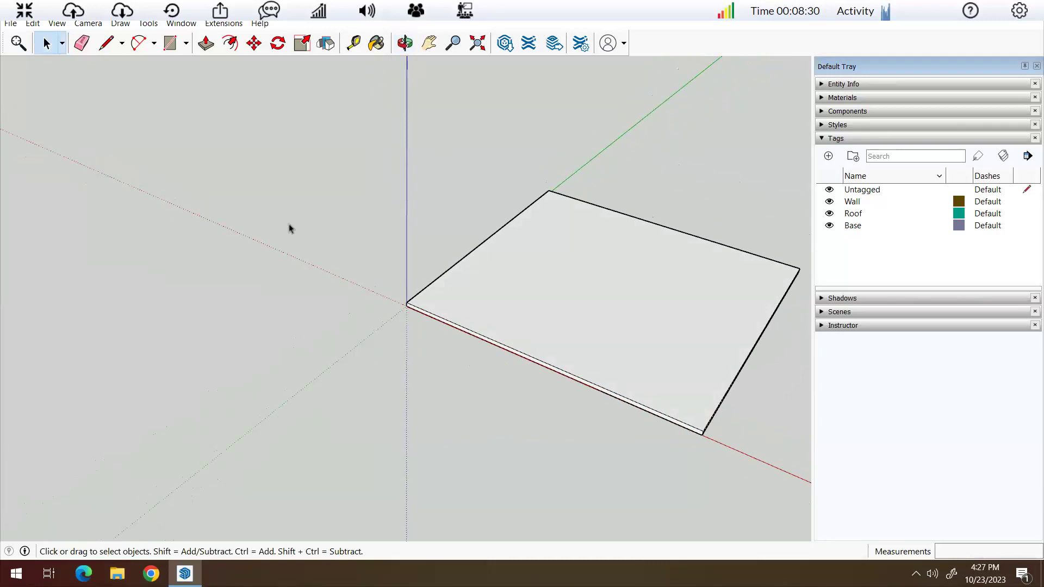
middle_click_drag(559, 384, 567, 380)
scroll(567, 380, "up", 5)
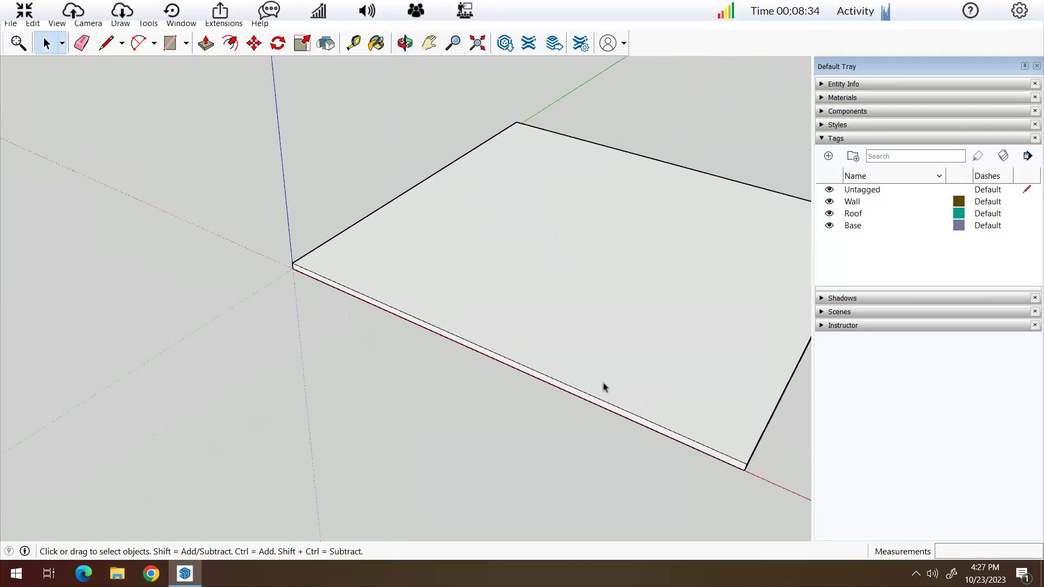
left_click(579, 385)
scroll(593, 408, "up", 2)
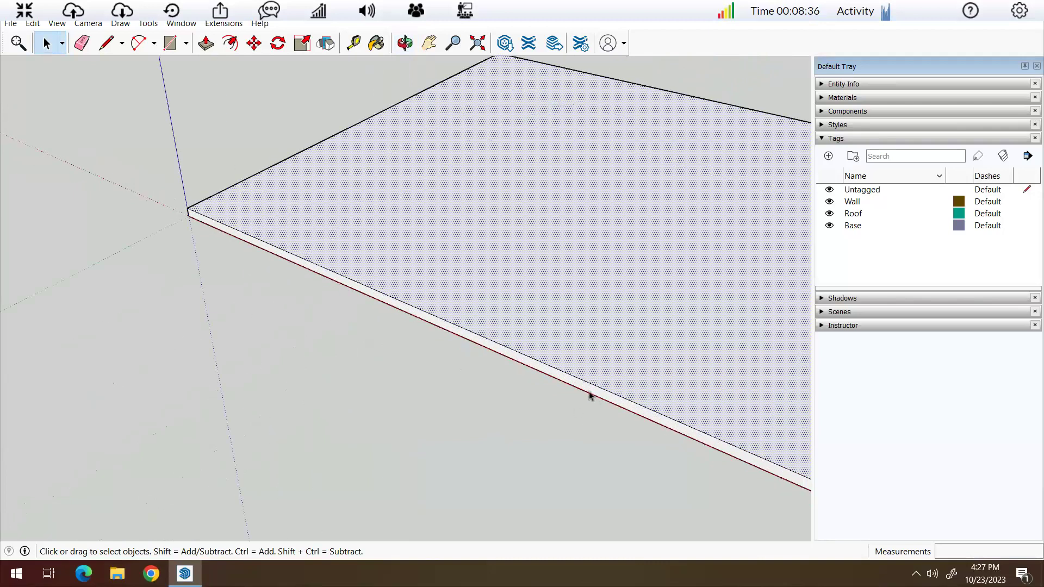
left_click(588, 395)
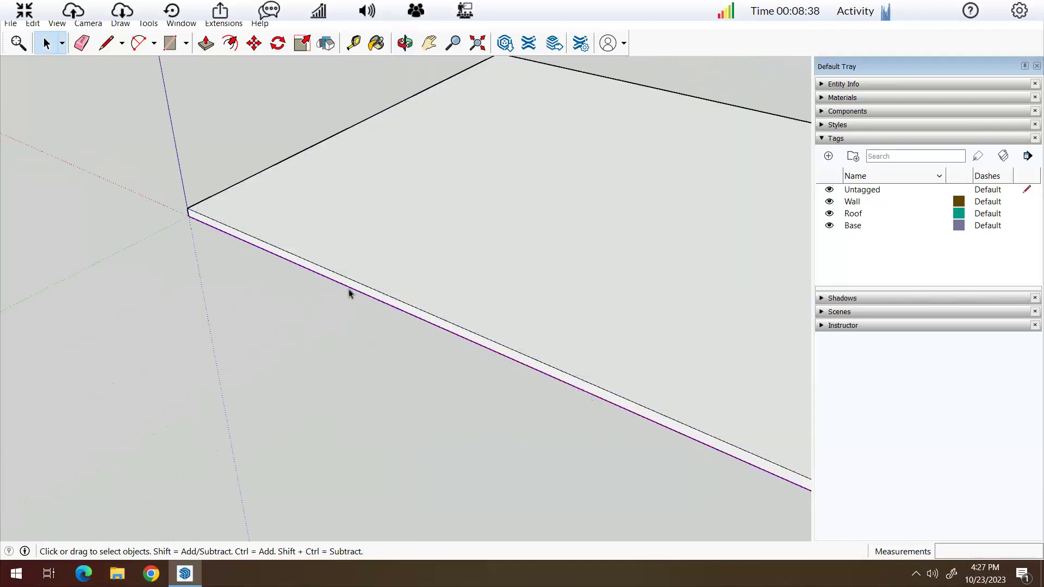
scroll(360, 293, "down", 1)
scroll(361, 294, "down", 2)
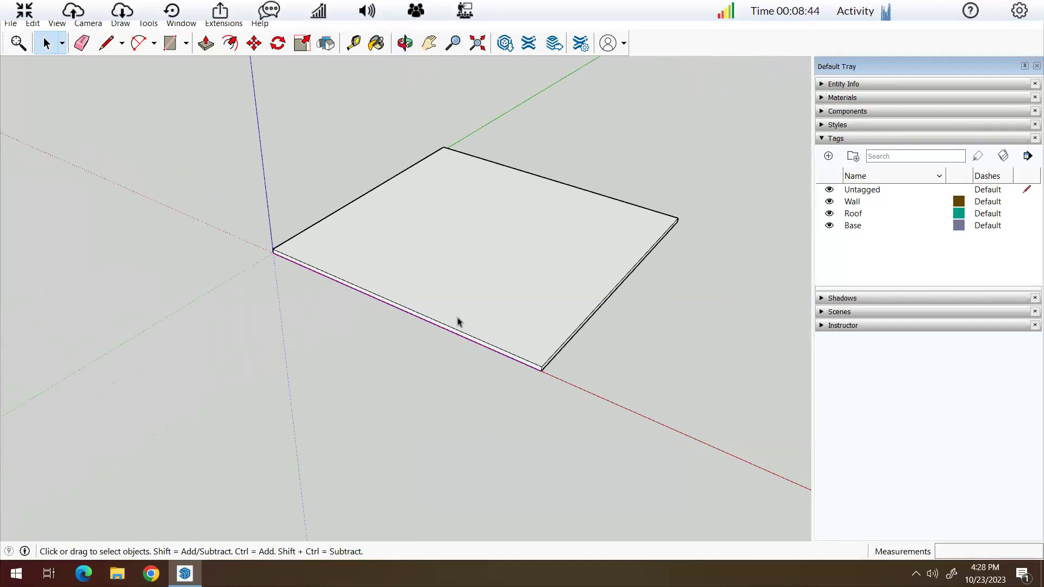
scroll(458, 322, "down", 1)
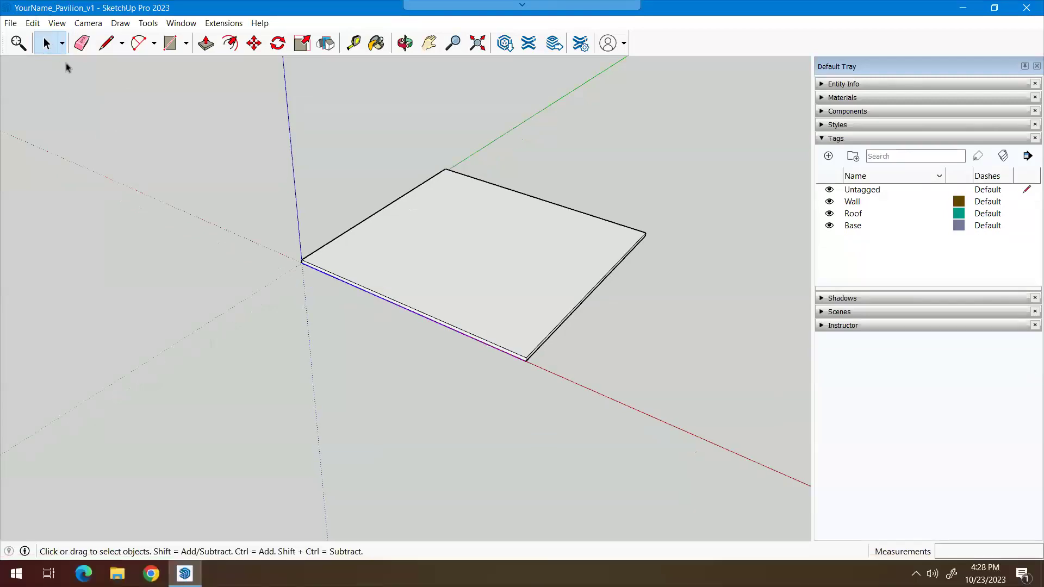
Window-select all faces and edges of the slab and choose Make Group.
left_click_drag(218, 439, 703, 150)
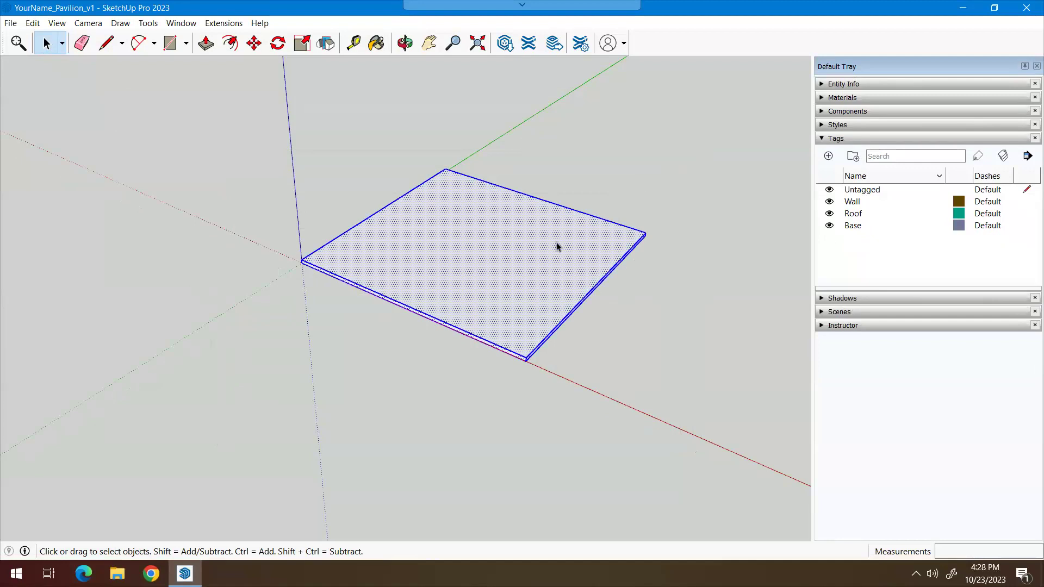
right_click(450, 270)
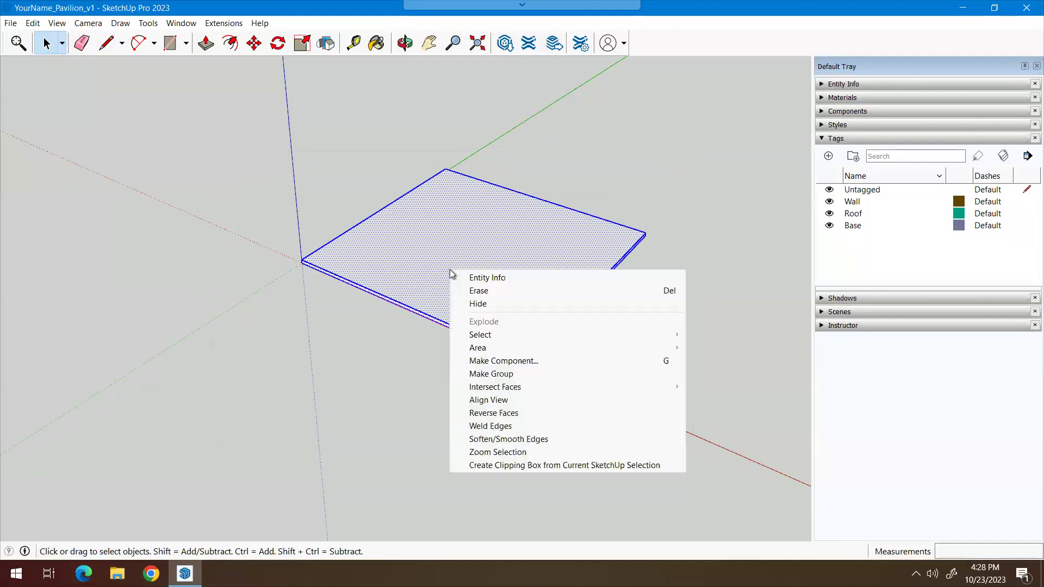
left_click(486, 375)
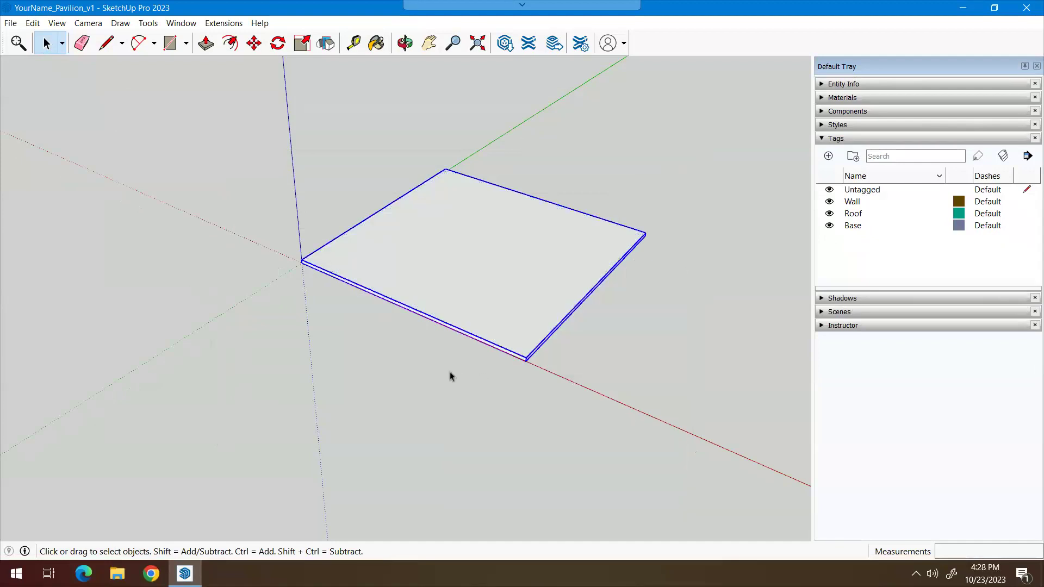
Set the slab group's tag to Base in Entity Info.
left_click(824, 86)
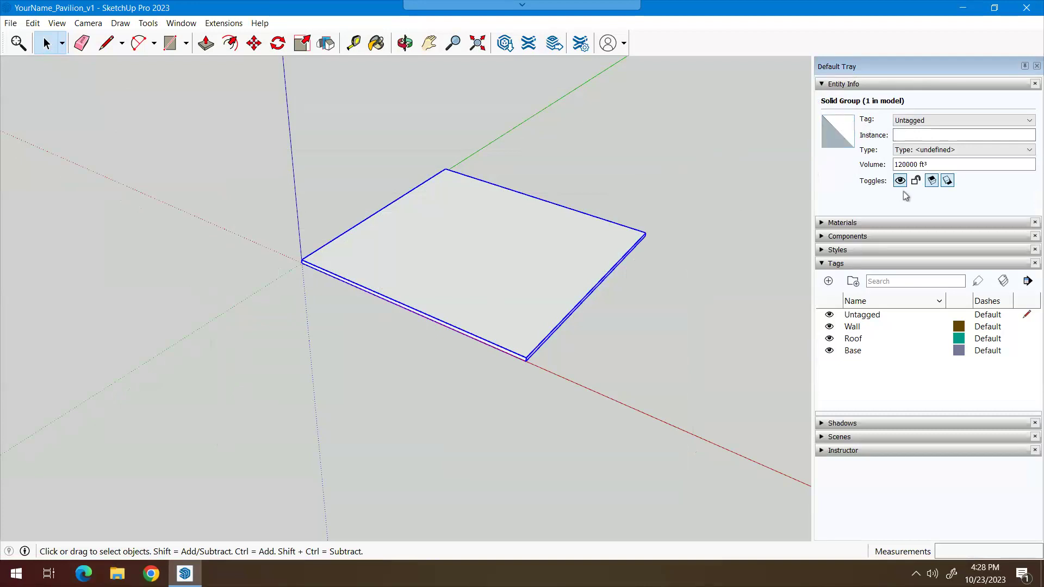
left_click(931, 122)
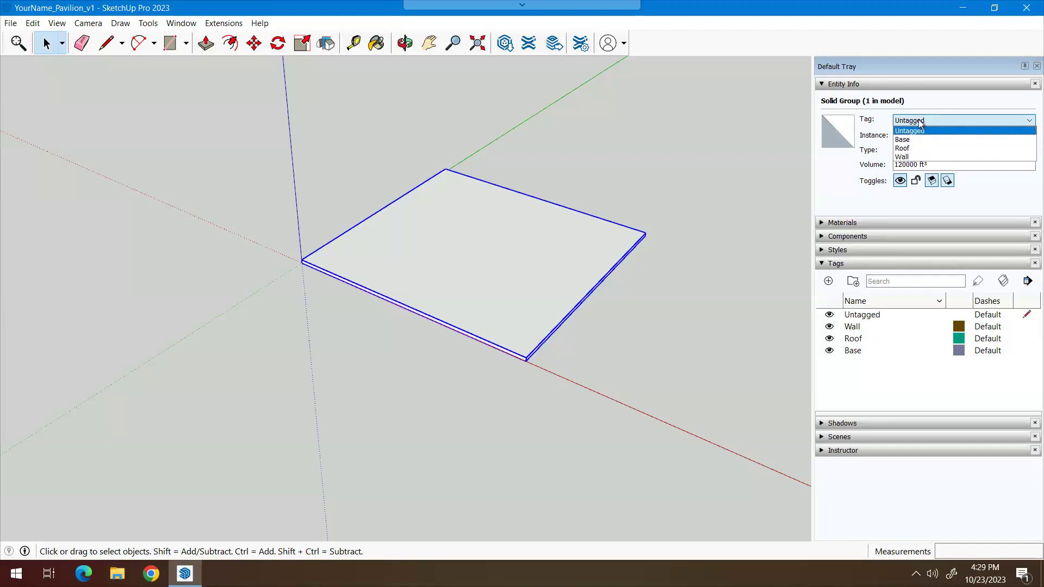
left_click(905, 140)
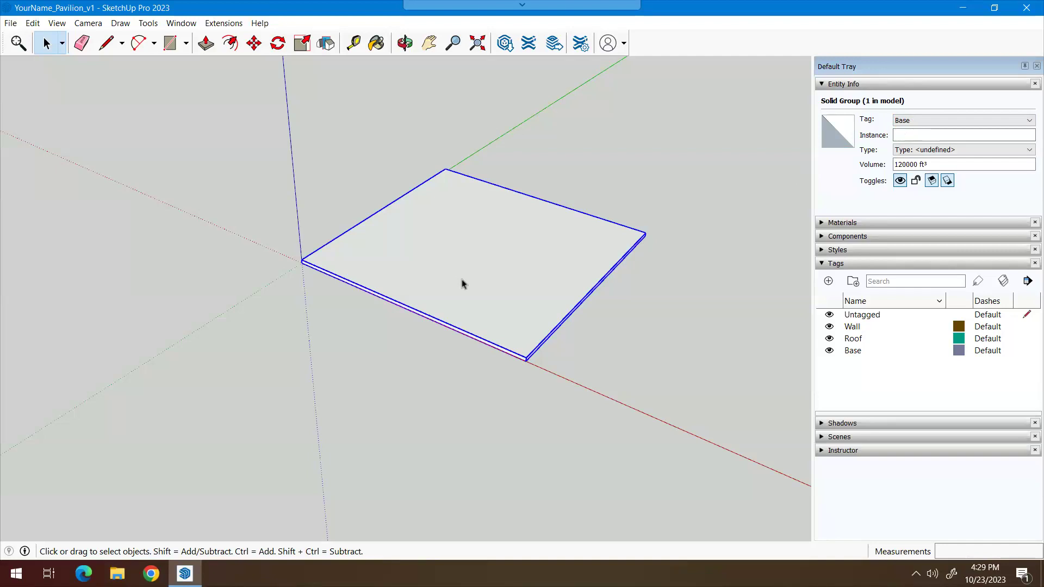
Turn on the Lock toggle for the slab group in Entity Info.
left_click(916, 181)
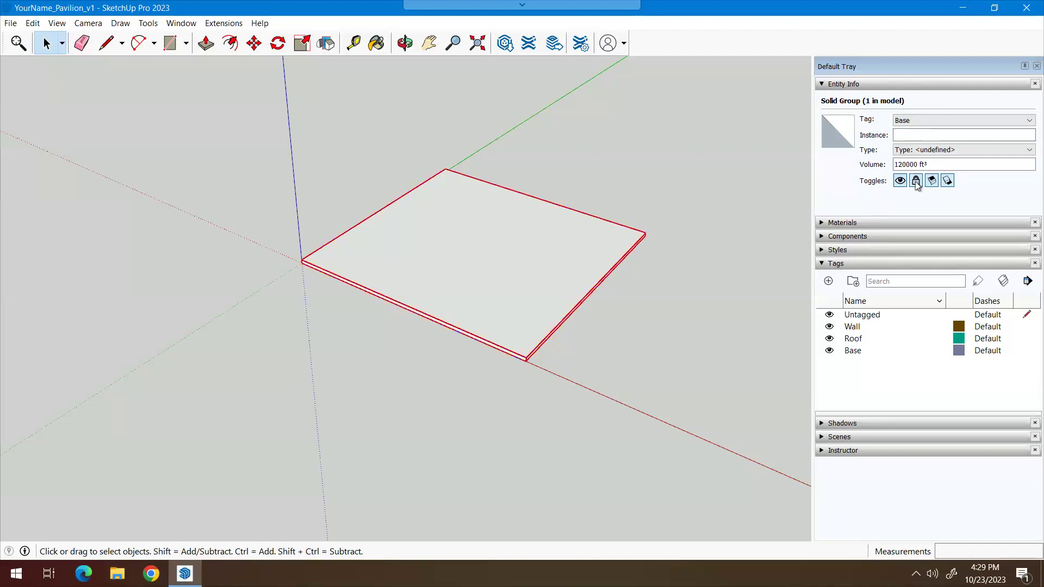